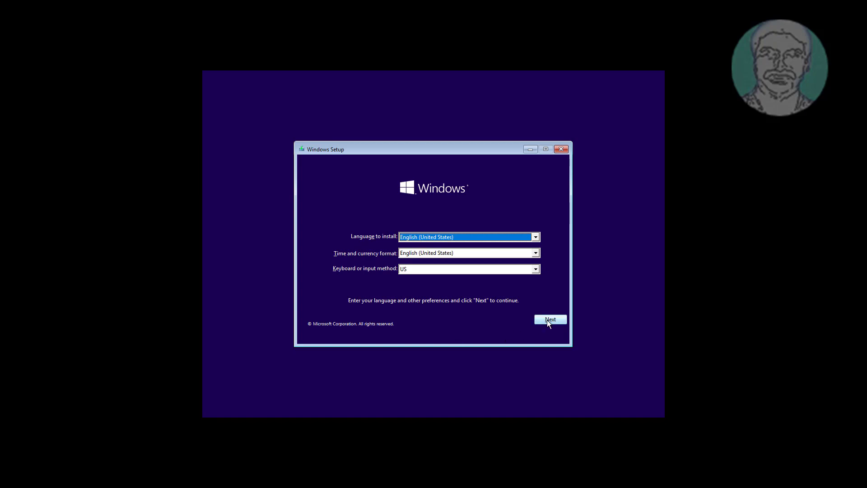
Accept the language settings and open the recovery Command Prompt from Troubleshoot > Advanced options.
click(548, 319)
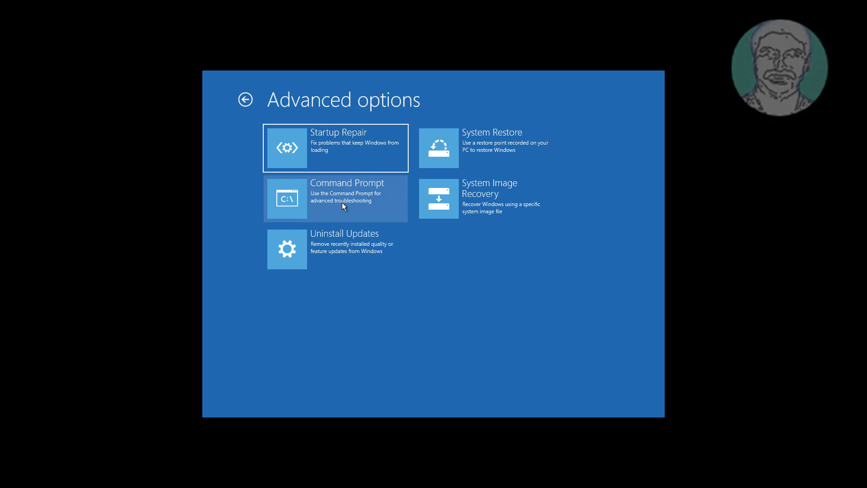
click(357, 198)
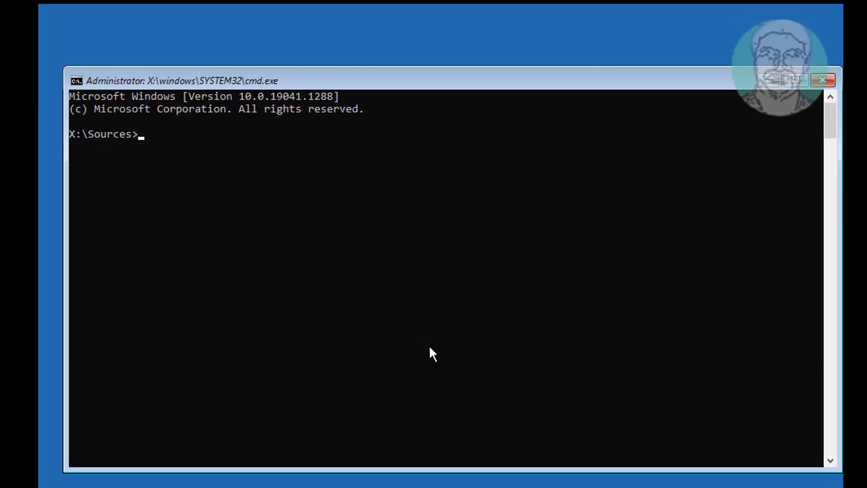
text(diskpart)
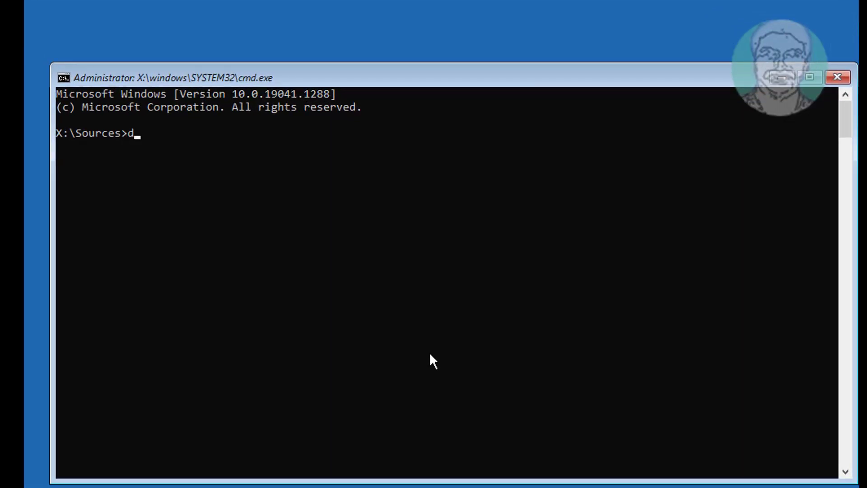
Start diskpart and run list disk, highlighting the single online 60 GB Disk 0.
key(Return)
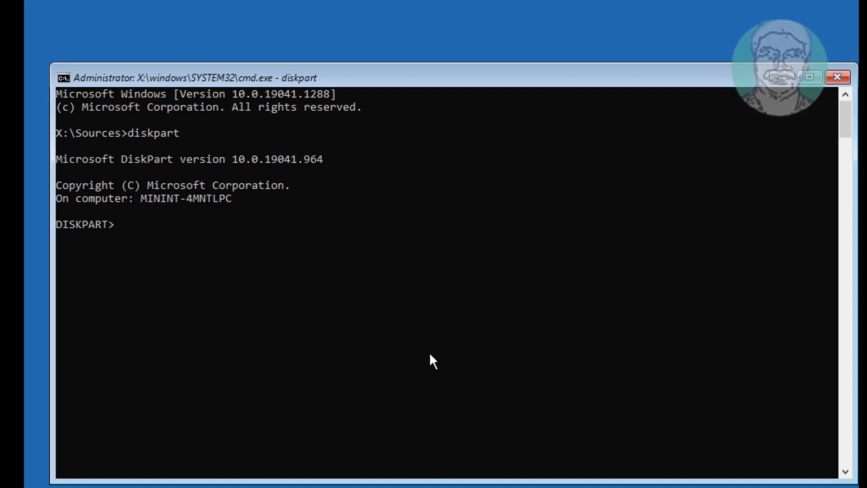
text(list disk)
key(Return)
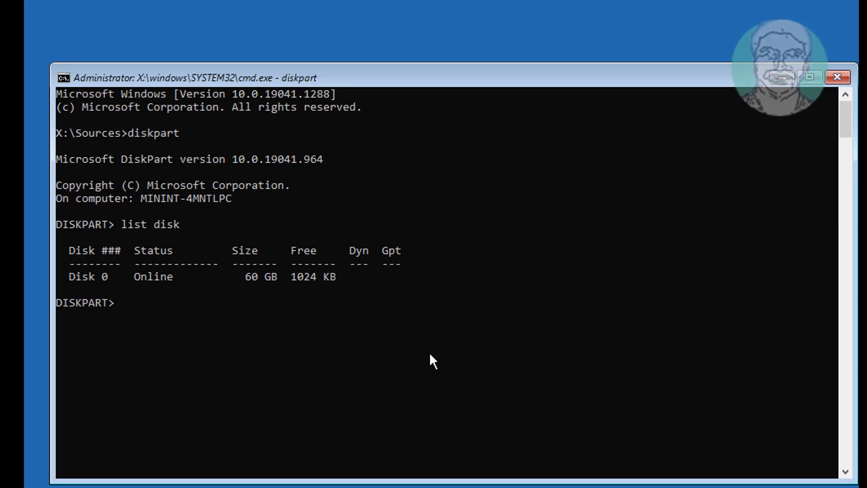
drag(406, 278, 68, 278)
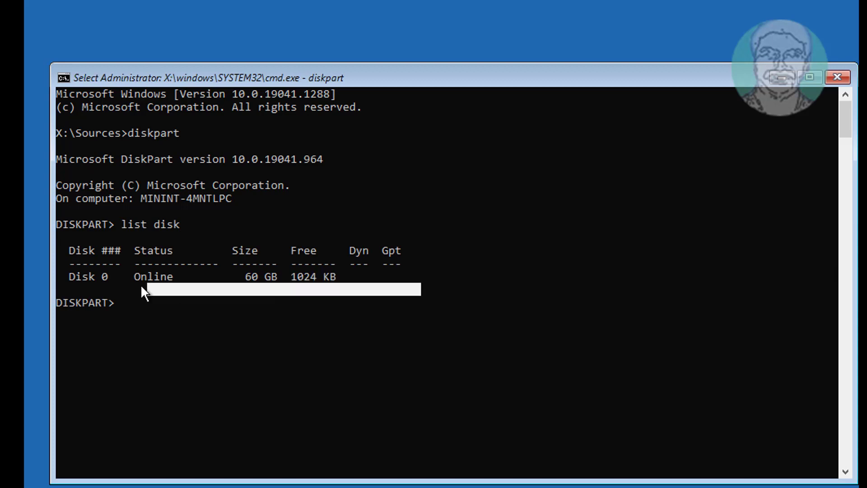
click(360, 303)
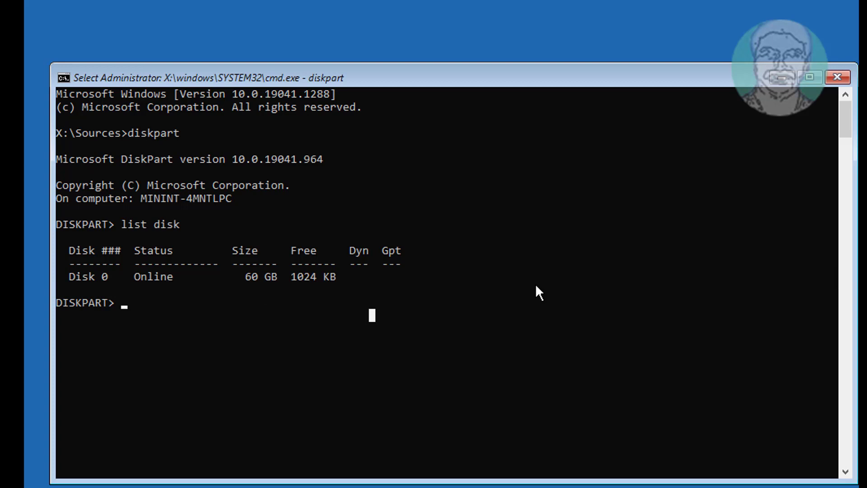
text(sel disk)
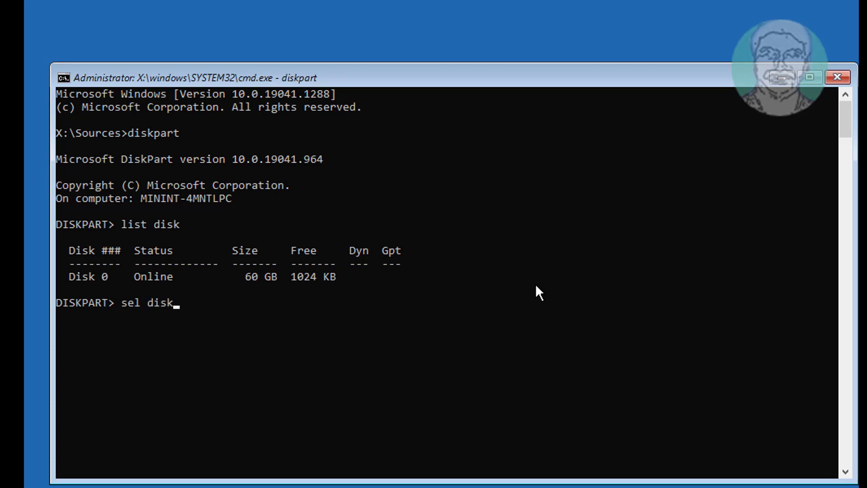
text( 0)
Select Disk 0 with sel disk 0 and list volumes, highlighting the 50 MB C: partition.
key(Return)
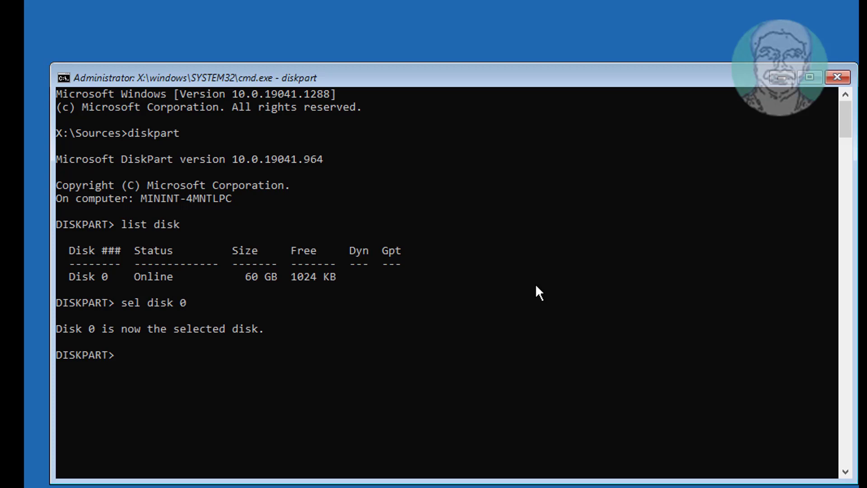
text(lis)
text(t vol)
key(Return)
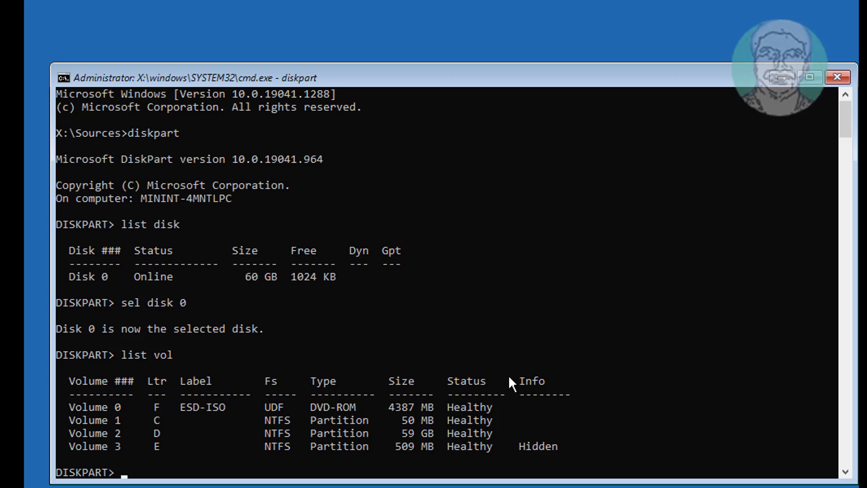
drag(416, 421, 299, 420)
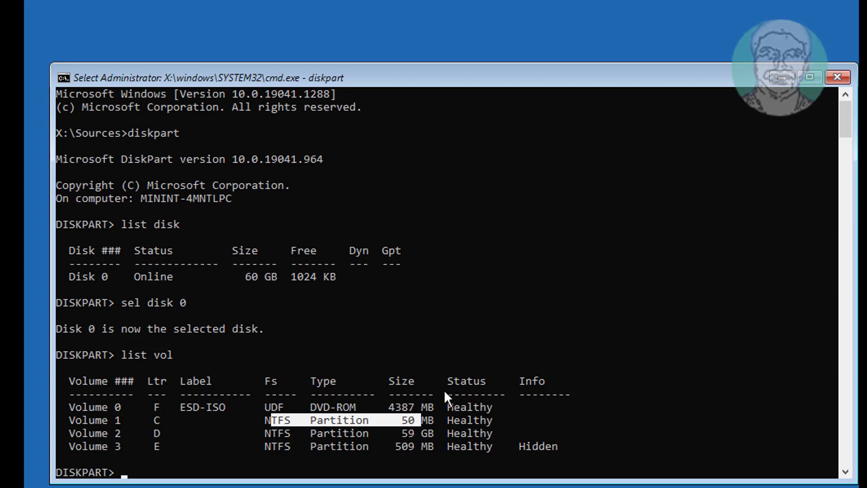
scroll(471, 393, down, 1)
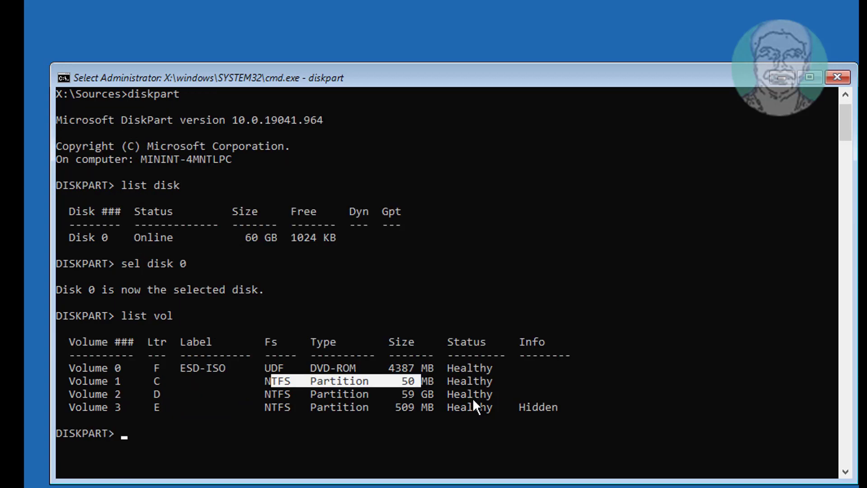
click(325, 380)
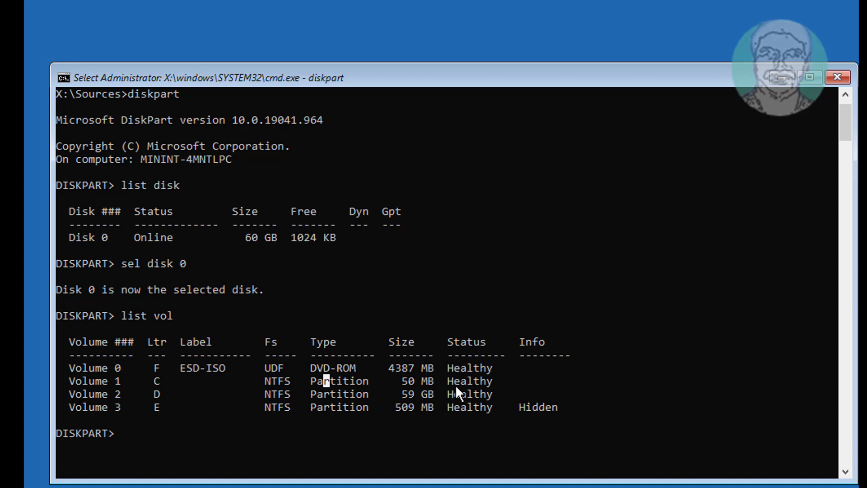
text(list)
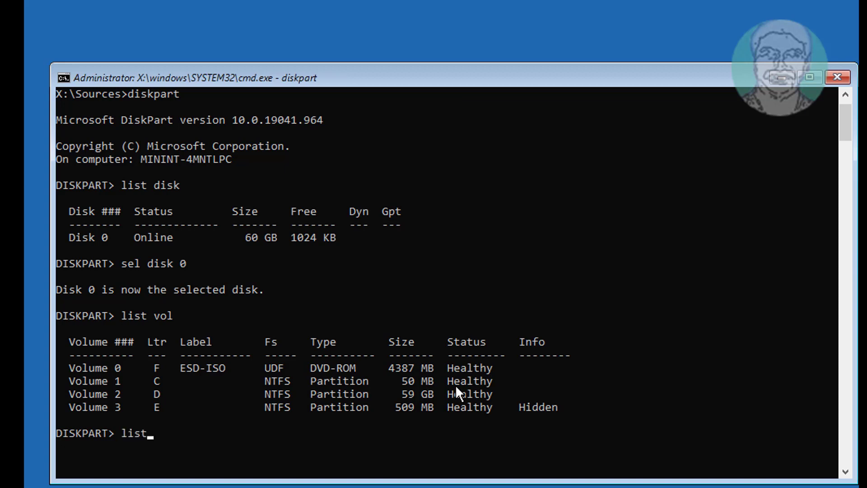
text( part)
List partitions, force-delete Partition 1 with del part override, and re-list to confirm.
key(Return)
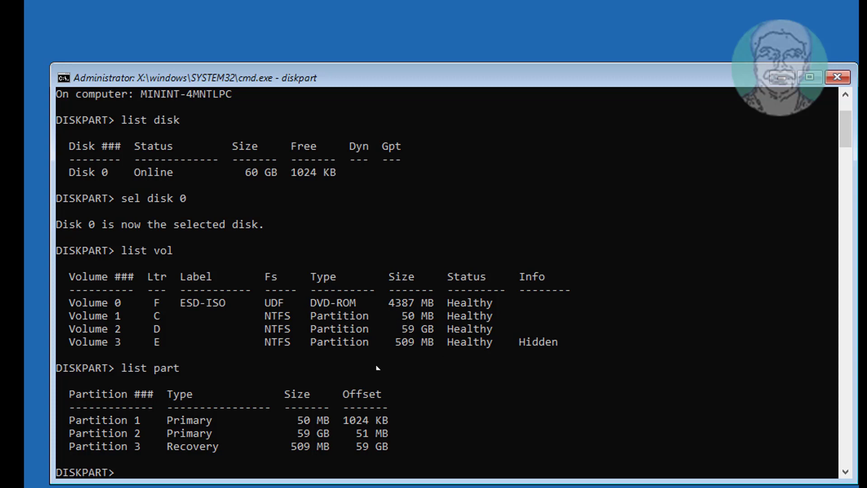
text(s)
text(el par)
text(t 1)
key(Return)
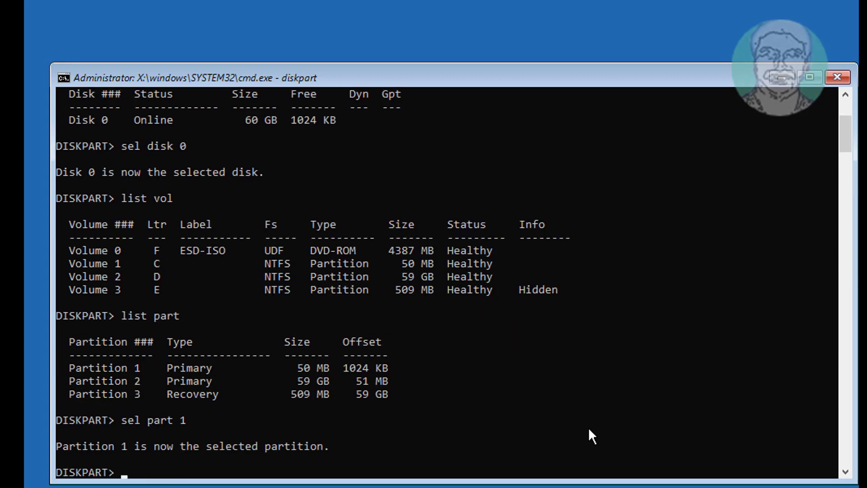
text(del)
text( part over)
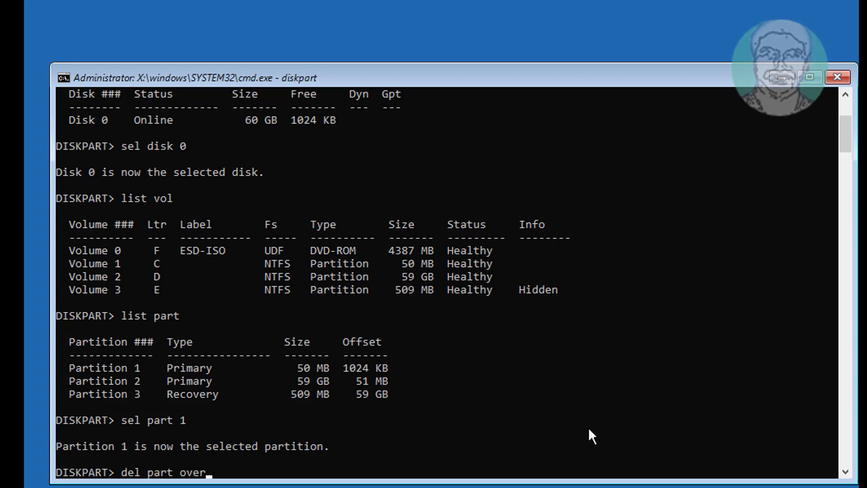
text(ride)
key(Return)
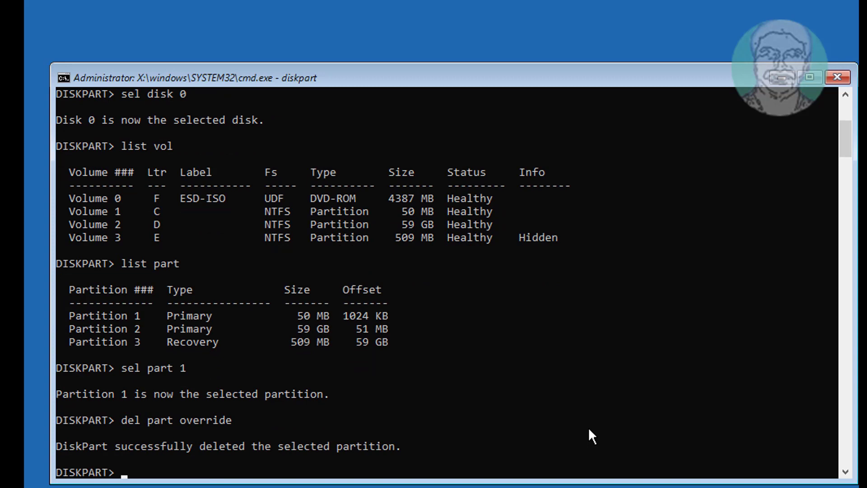
text(list par)
text(t)
key(Return)
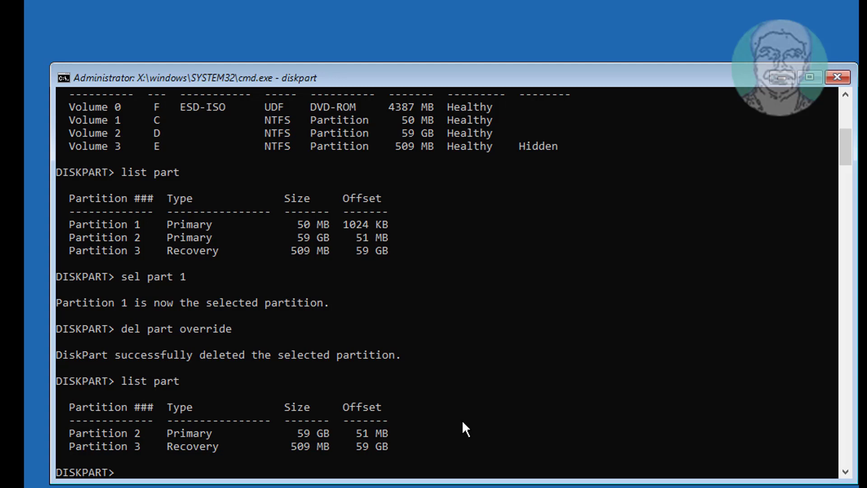
text(crea)
text(te )
text(part)
text( primary )
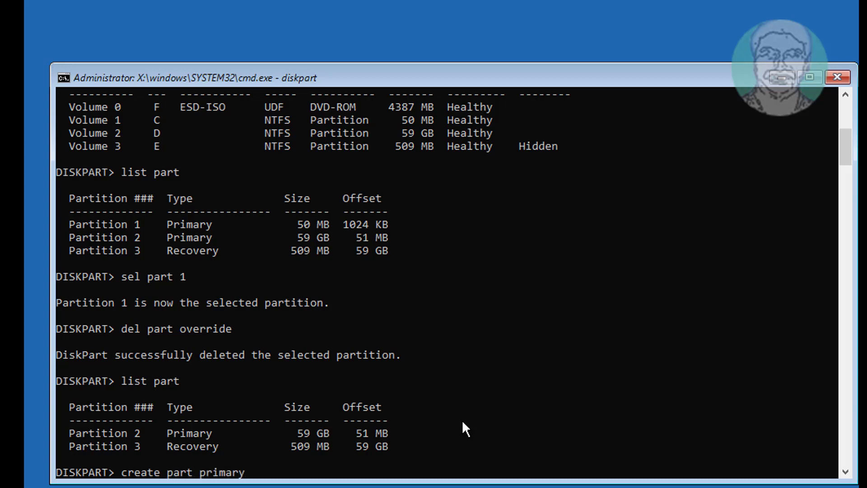
text(s)
text(ize=)
text(50)
Create a 50 MB primary partition with 'create part primary size=50'.
key(Return)
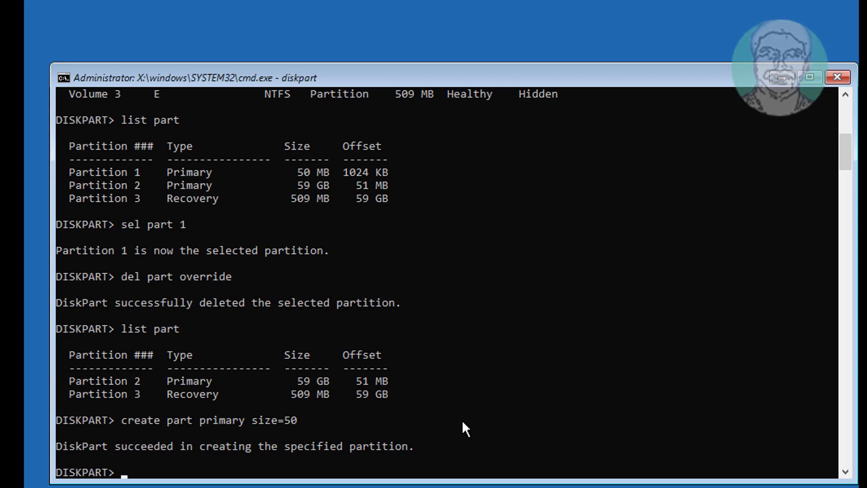
text(format fs)
text(=nt)
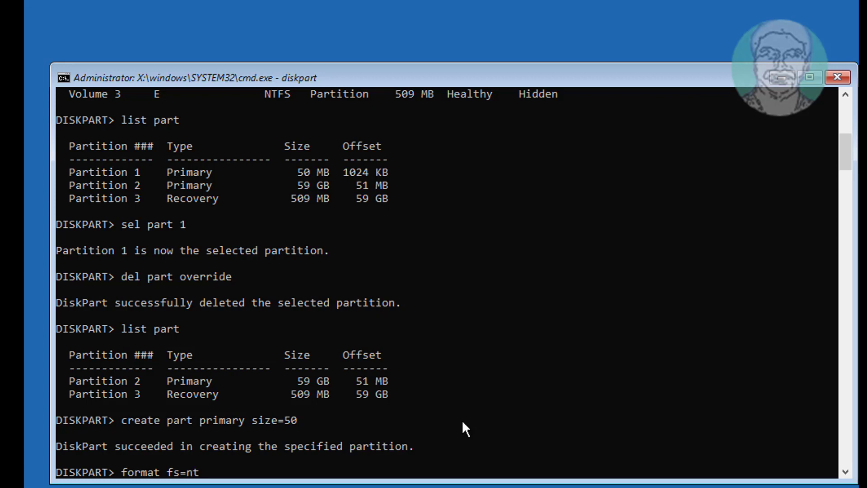
text(fs q)
text(uick)
Quick-format the new partition as NTFS, assign it, mark it active, and assign letter J.
key(Return)
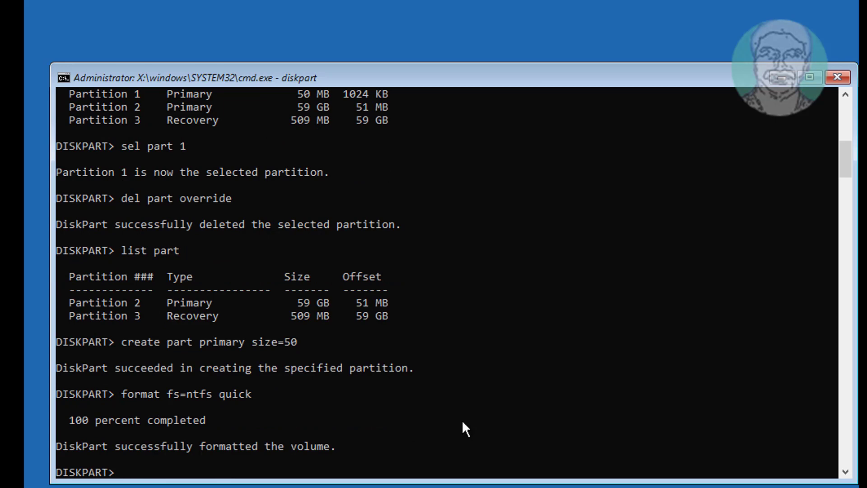
text(assign)
key(Return)
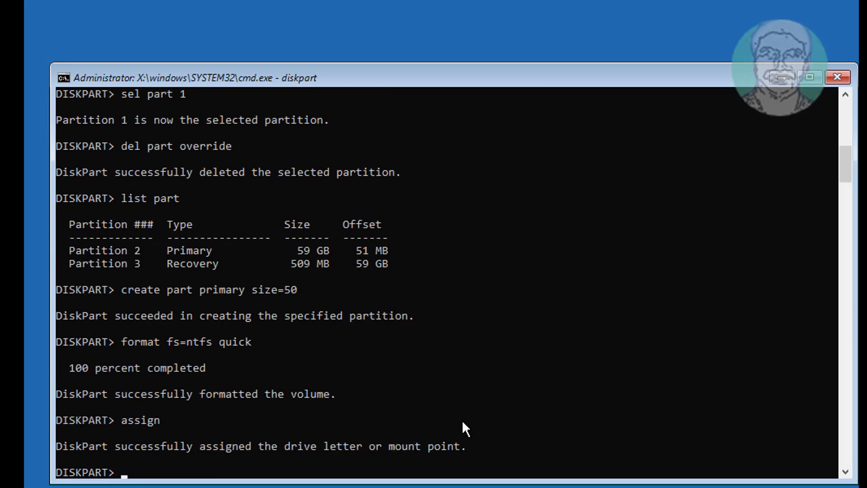
text(active)
key(Return)
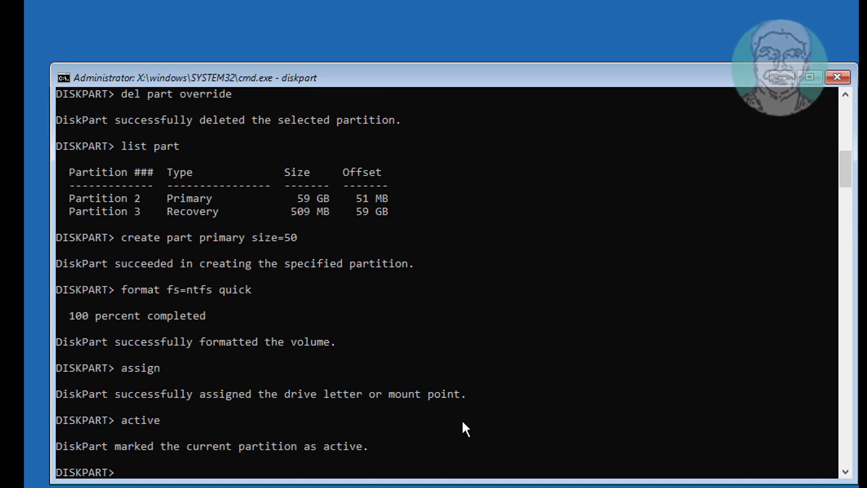
text(assign )
text(letter)
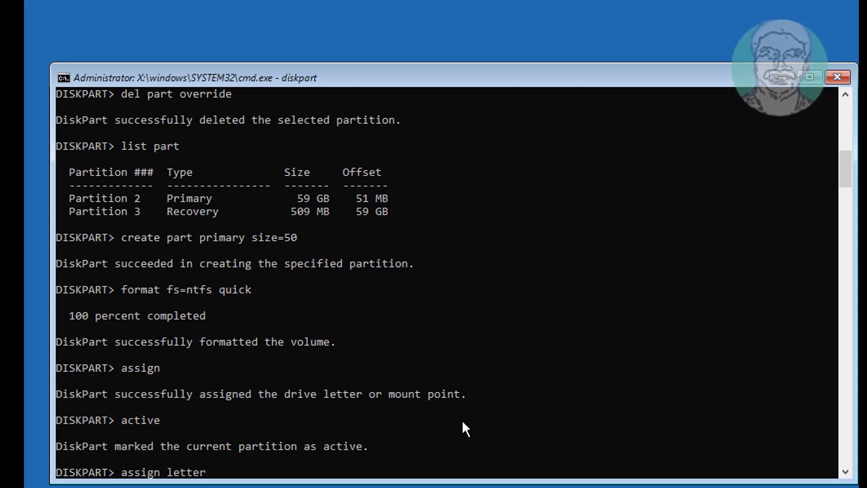
text(=)
text(j)
key(Return)
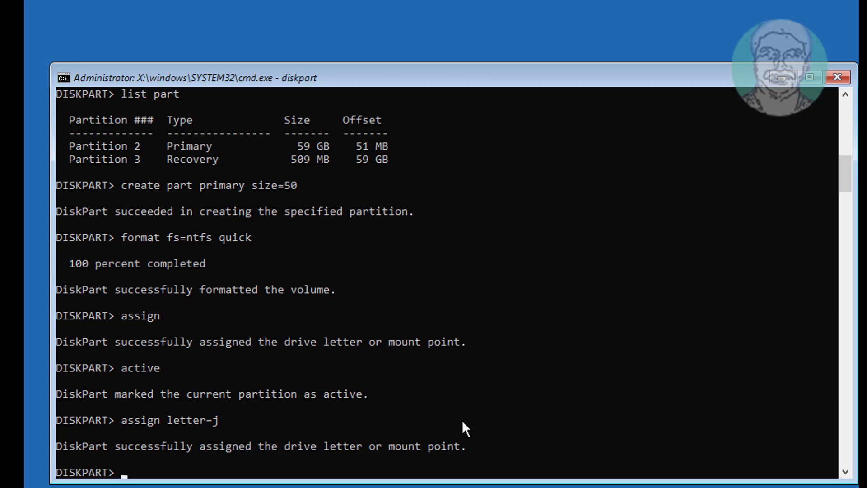
text(exit)
Exit DiskPart, confirm drive D contains the Windows folder, then switch back to X:.
key(Return)
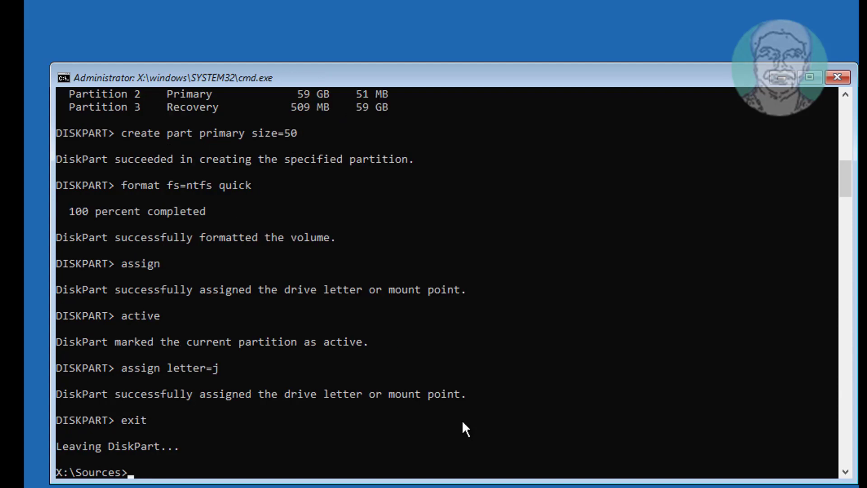
text(d:)
key(Return)
text(dir)
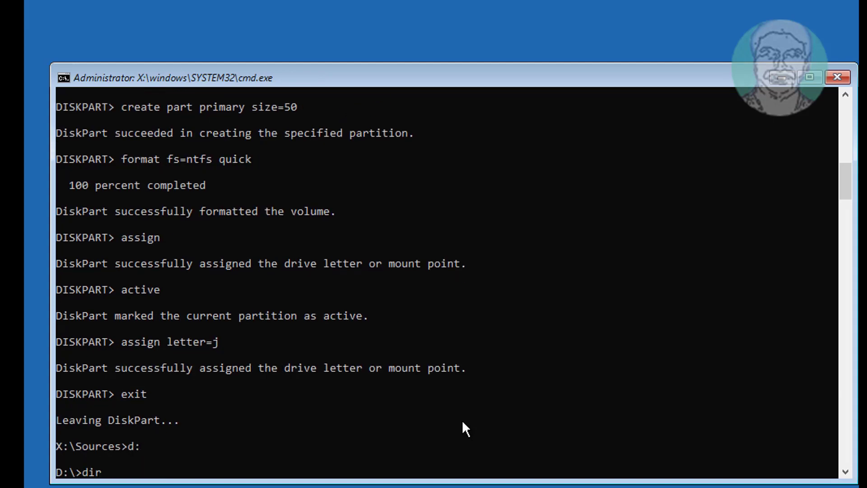
key(Return)
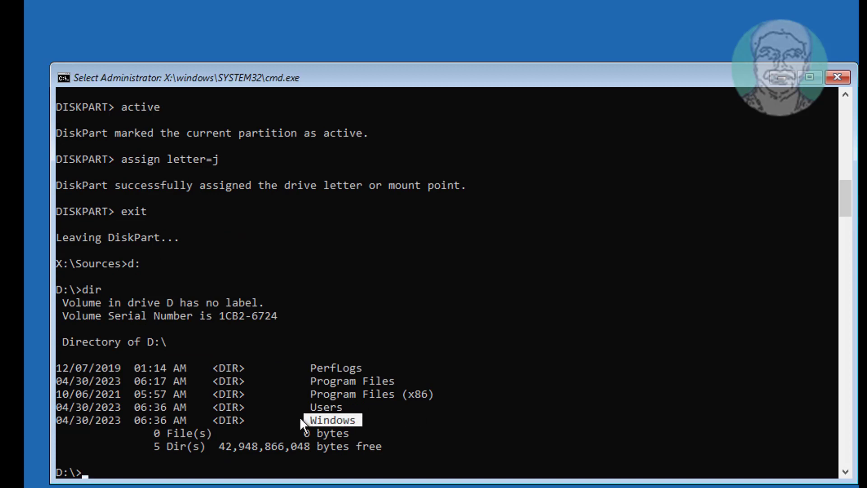
drag(355, 420, 203, 422)
text(x)
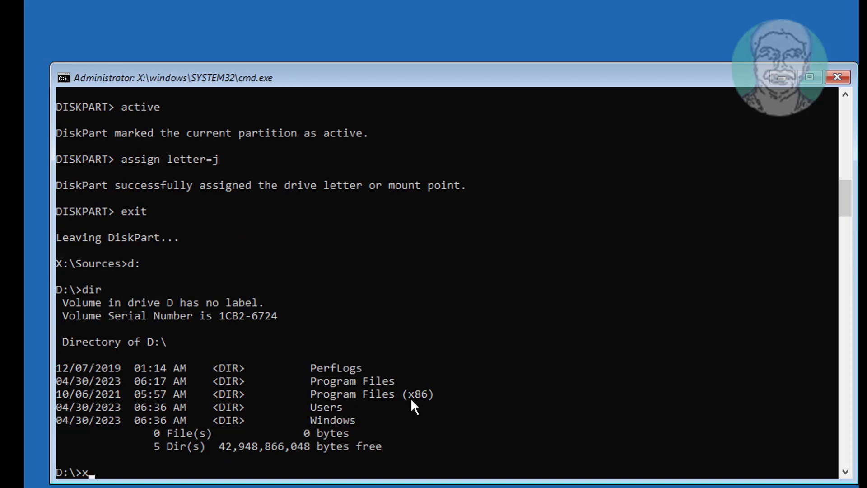
text(:)
key(Return)
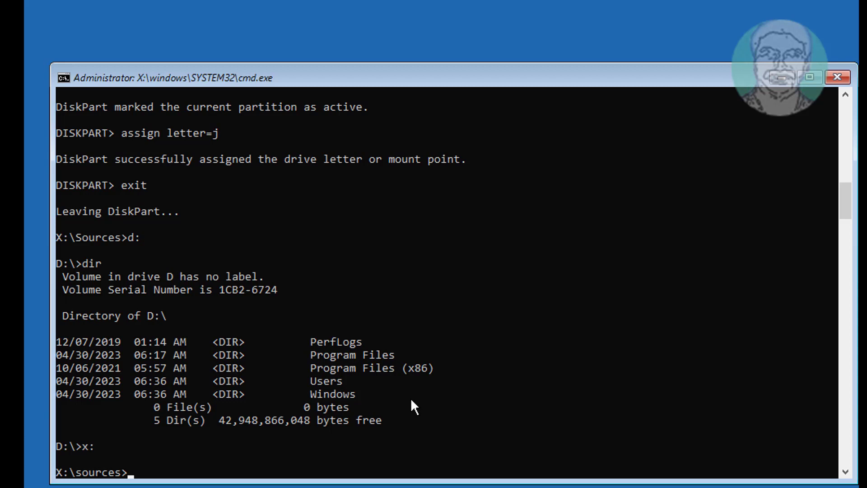
text(bcdboot)
text( d:)
text(\windows)
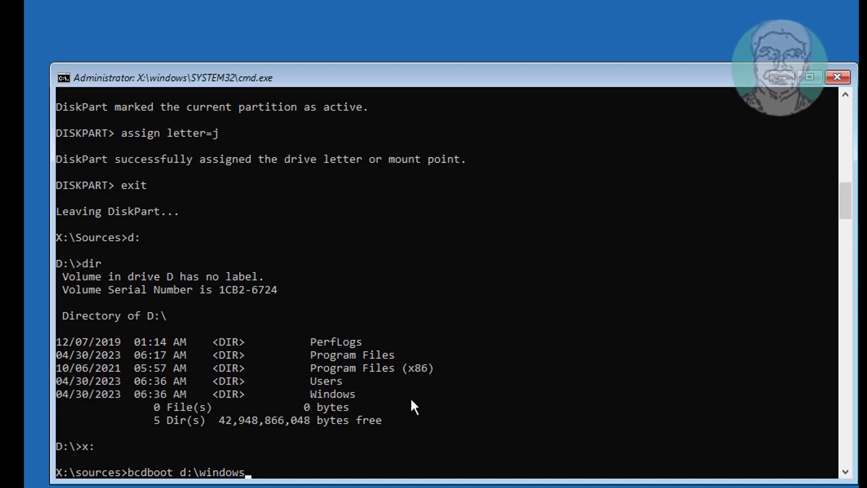
text( /s)
text( j:)
text( /f)
text( bio)
text(s)
Run 'bcdboot d:\windows /s j: /f bios', note the success message, and exit the prompt.
key(Return)
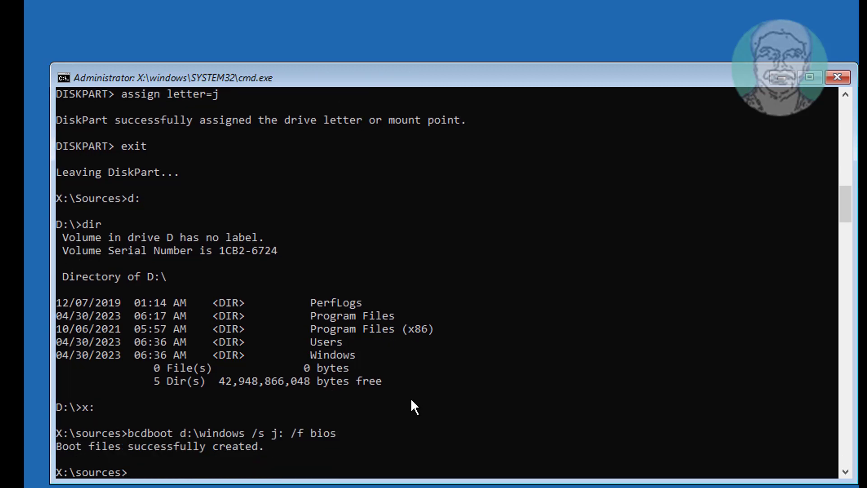
drag(281, 447, 80, 447)
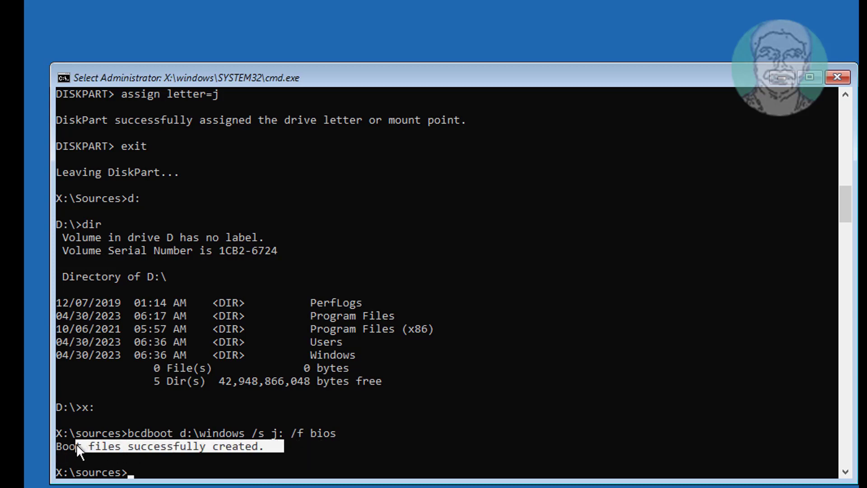
text(ex)
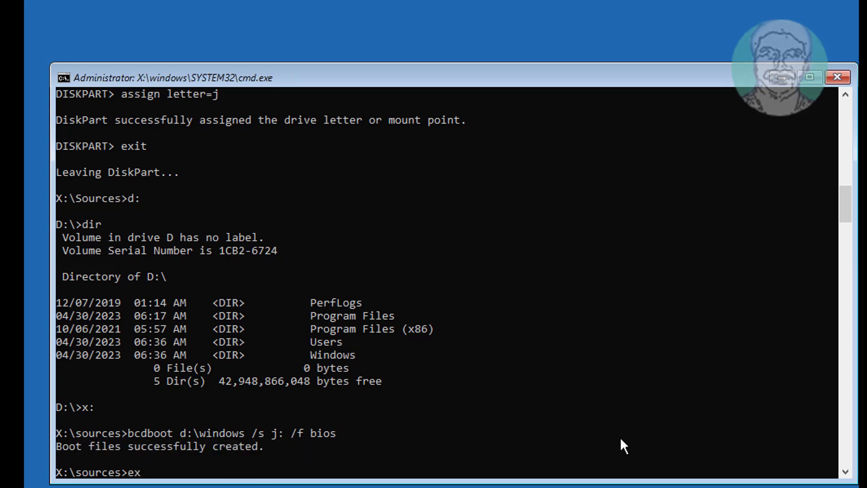
text(it)
key(Return)
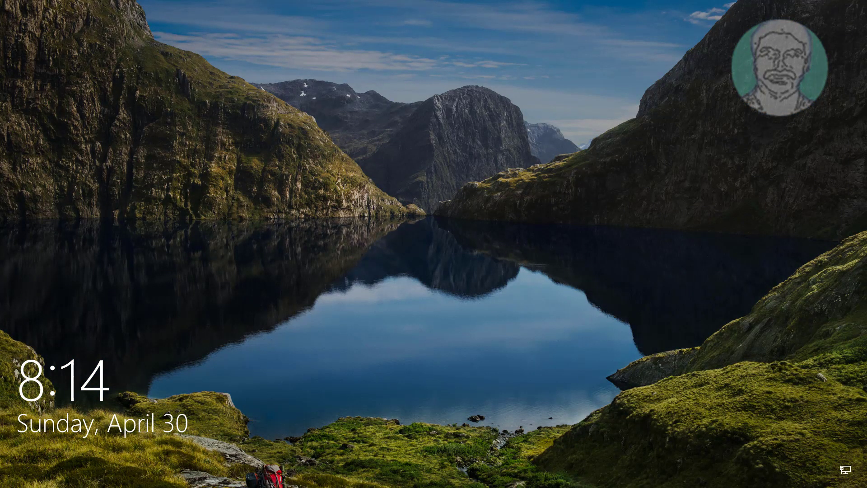
Dismiss the lock screen and submit the Admin password to sign in.
click(446, 349)
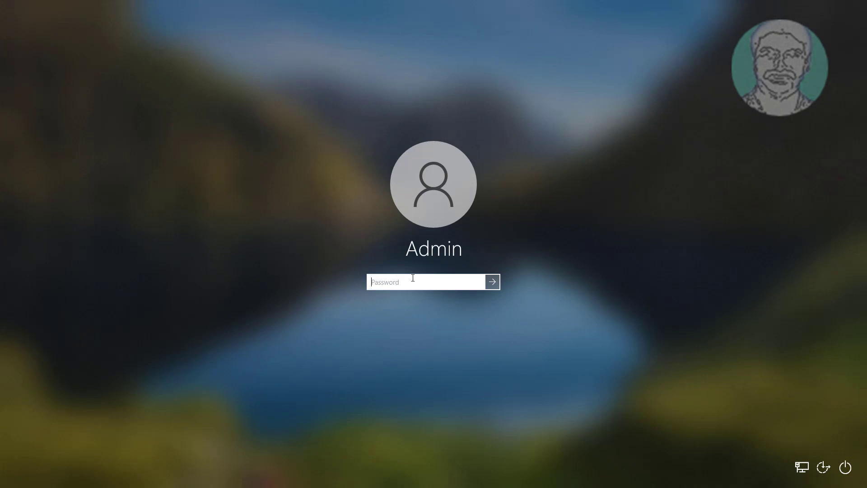
text(••••••)
key(Return)
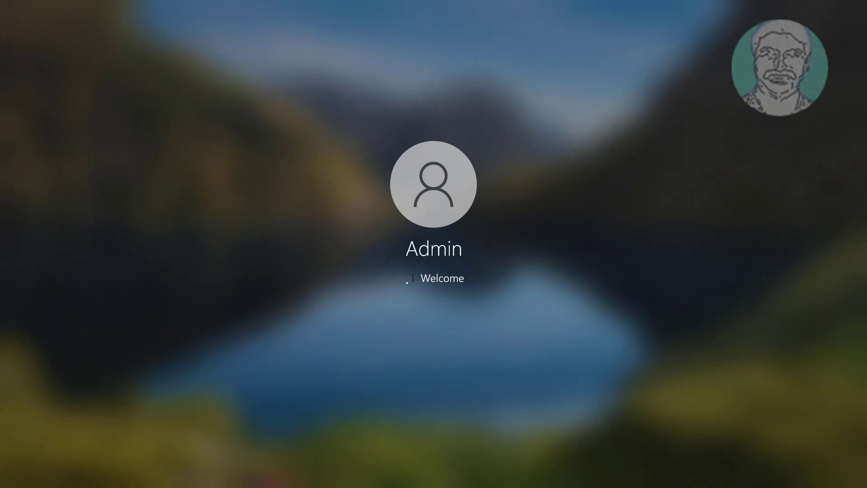